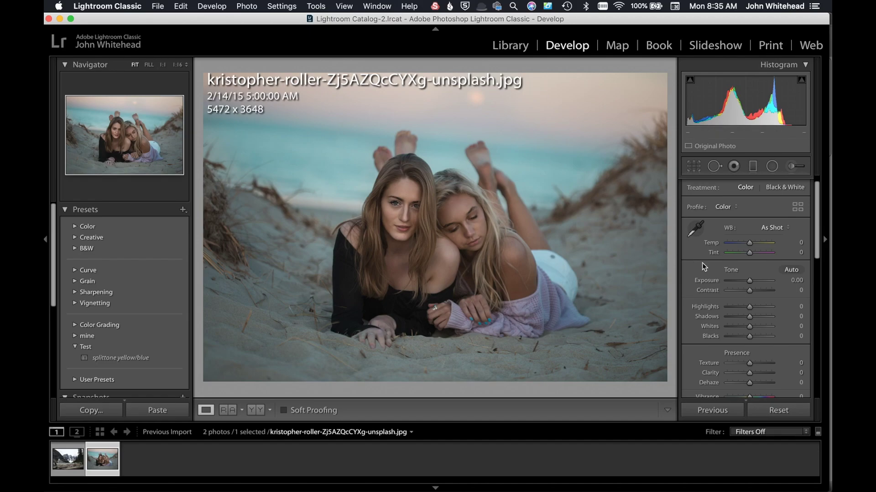
Set the beach portrait's Temp to +3, Exposure to +0.65 and Shadows to +11, trying a full reset and undoing it.
{"action": "left_click_drag", "start_coordinate": [746, 280], "coordinate": [751, 279]}
{"action": "left_click_drag", "start_coordinate": [749, 241], "coordinate": [751, 242]}
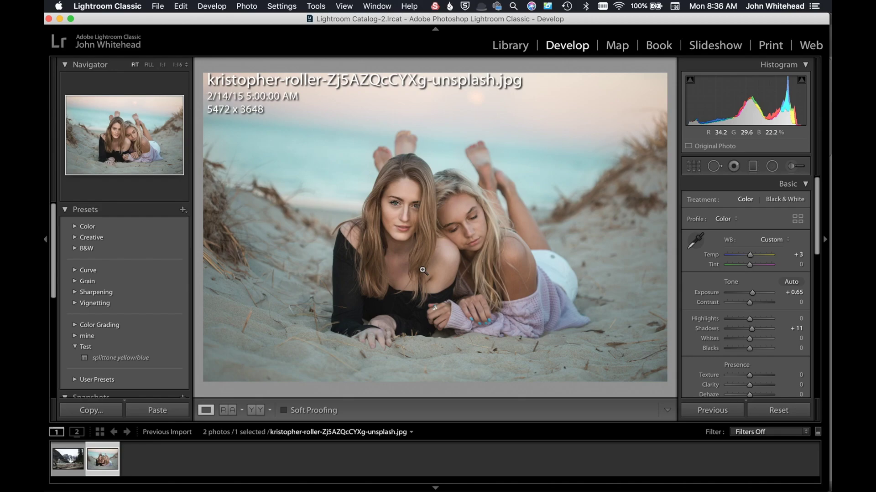
{"action": "left_click", "coordinate": [784, 412]}
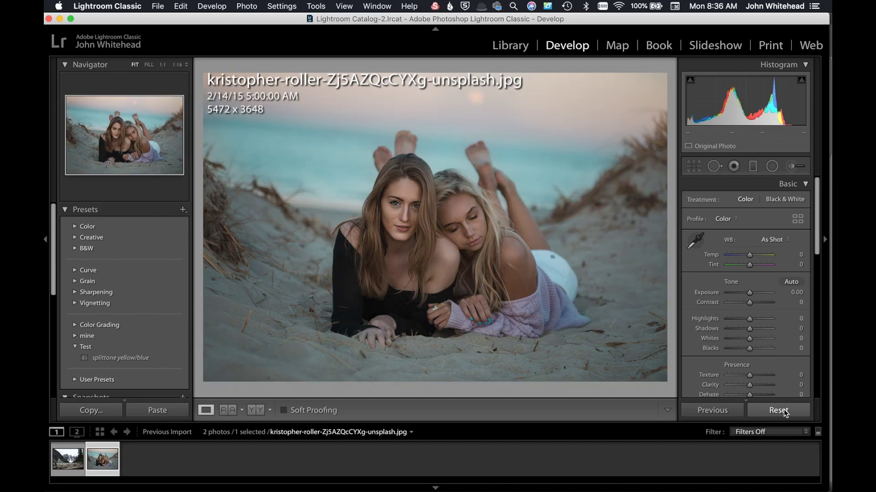
{"action": "key", "text": "super+z"}
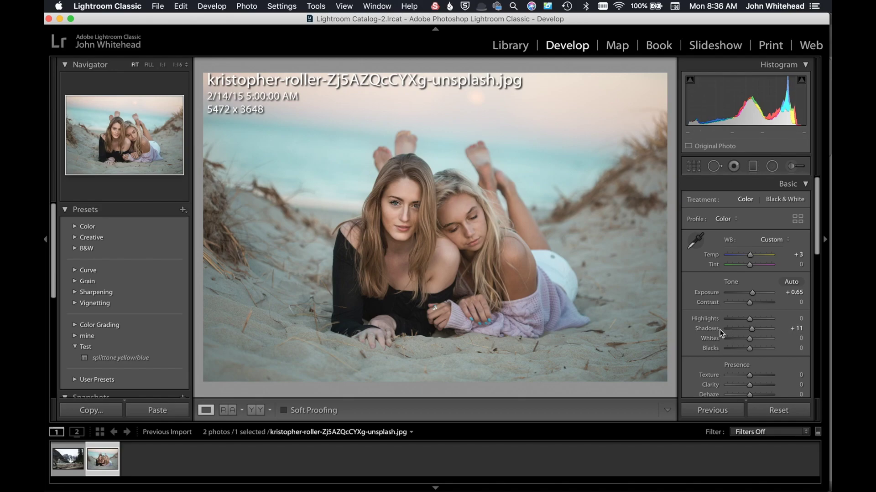
Raise the portrait's Shadows further, and reset the Shadows and Exposure sliders individually to their defaults.
{"action": "left_click_drag", "start_coordinate": [753, 330], "coordinate": [757, 329]}
{"action": "double_click", "coordinate": [707, 328]}
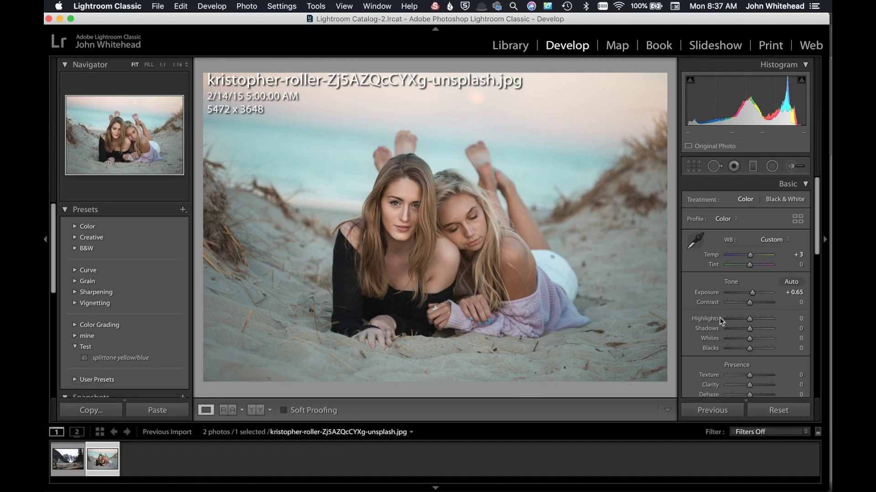
{"action": "double_click", "coordinate": [710, 294]}
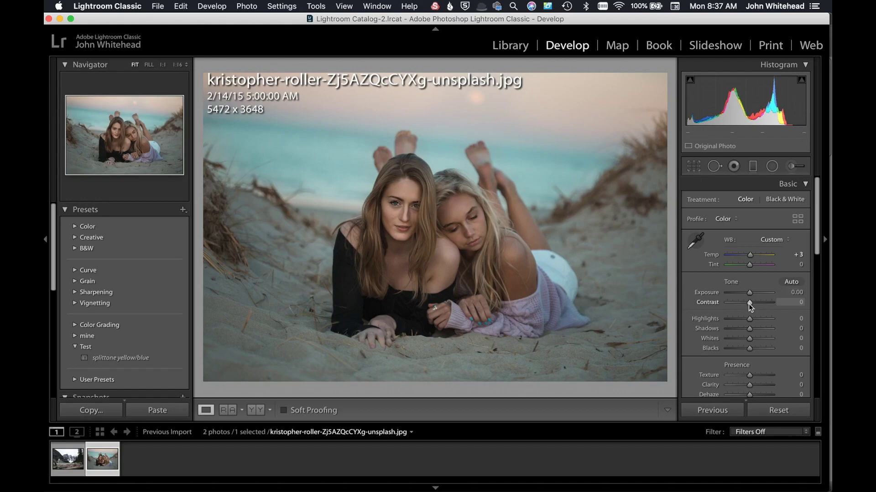
Try Highlights +38, Shadows -2, Whites -50 and Blacks +38, and reset the whole Tone and white balance groups.
{"action": "left_click_drag", "start_coordinate": [750, 319], "coordinate": [758, 346]}
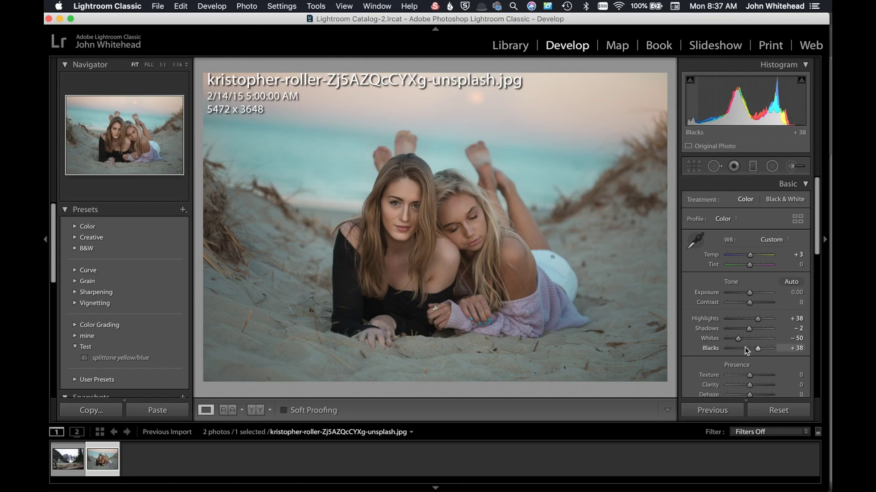
{"action": "double_click", "coordinate": [730, 282]}
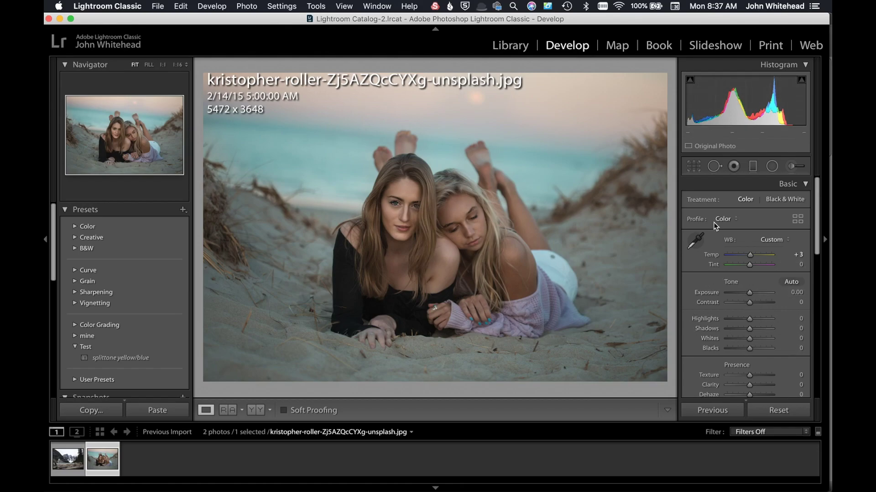
{"action": "double_click", "coordinate": [730, 240]}
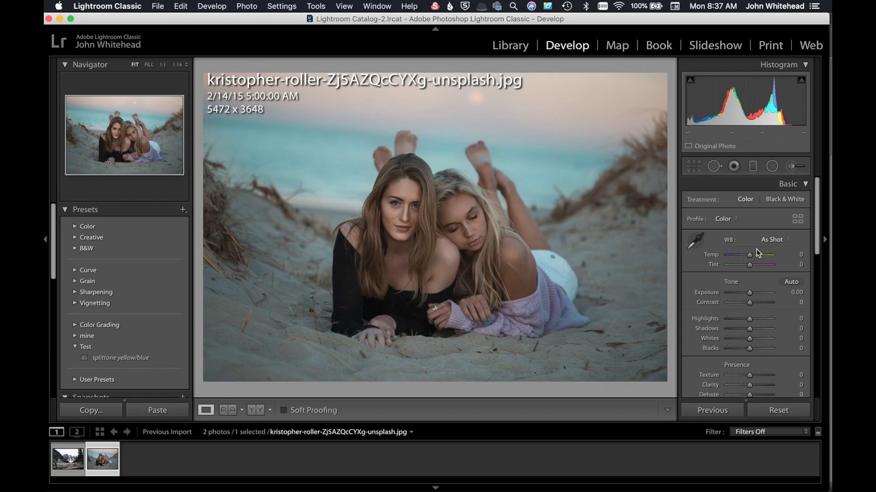
Try Texture +43, Dehaze -31 and Vibrance +20 on the portrait, and reset the whole Presence group.
{"action": "scroll", "coordinate": [751, 258], "scroll_direction": "down", "scroll_amount": 5}
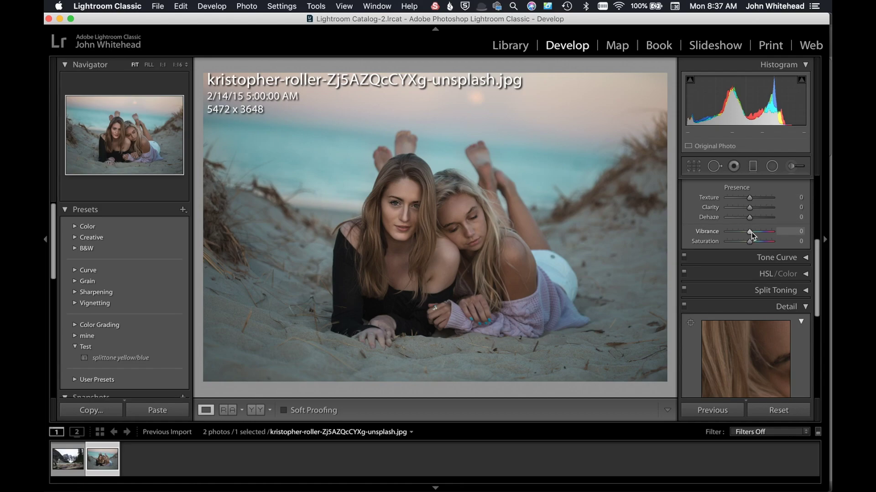
{"action": "scroll", "coordinate": [752, 234], "scroll_direction": "up", "scroll_amount": 2}
{"action": "scroll", "coordinate": [745, 235], "scroll_direction": "up", "scroll_amount": 2}
{"action": "left_click_drag", "start_coordinate": [749, 283], "coordinate": [754, 319]}
{"action": "double_click", "coordinate": [709, 283]}
{"action": "left_click_drag", "start_coordinate": [748, 283], "coordinate": [756, 282]}
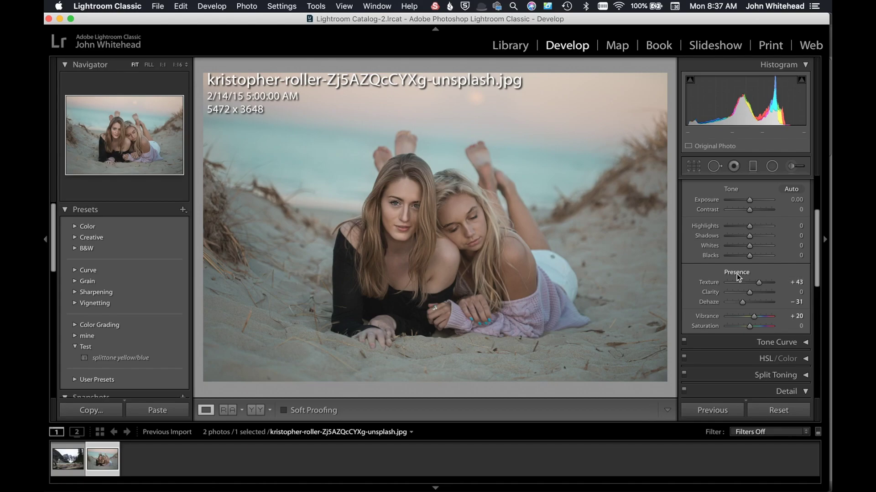
{"action": "double_click", "coordinate": [736, 273]}
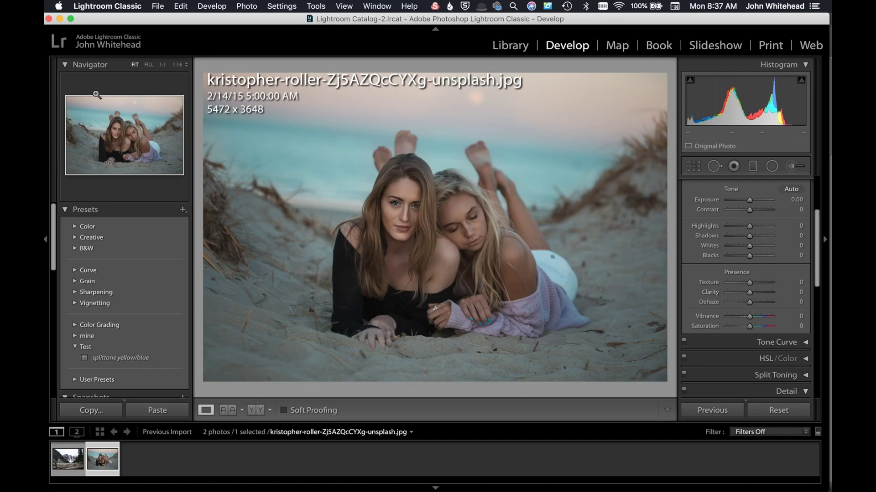
Switch to the mountain lake photo and set its Exposure to -0.30, Contrast to -15 and Shadows to +10.
{"action": "left_click", "coordinate": [70, 466]}
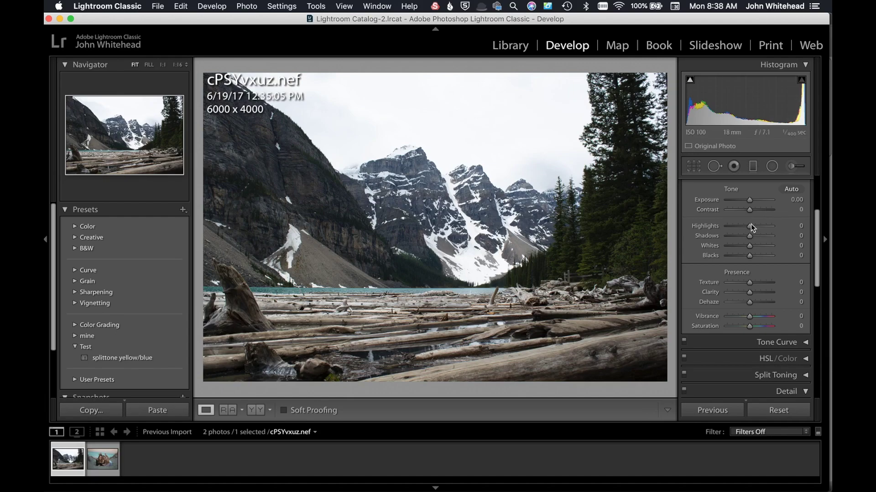
{"action": "left_click_drag", "start_coordinate": [748, 199], "coordinate": [746, 199]}
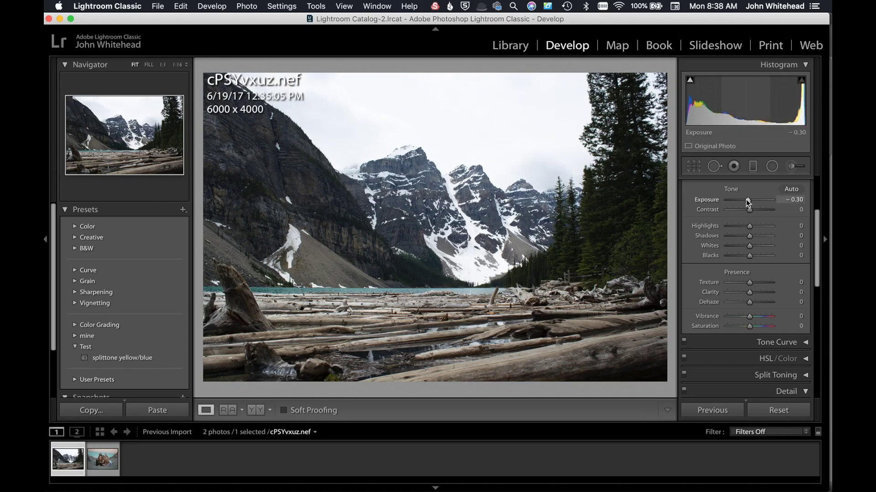
{"action": "left_click_drag", "start_coordinate": [747, 236], "coordinate": [745, 236]}
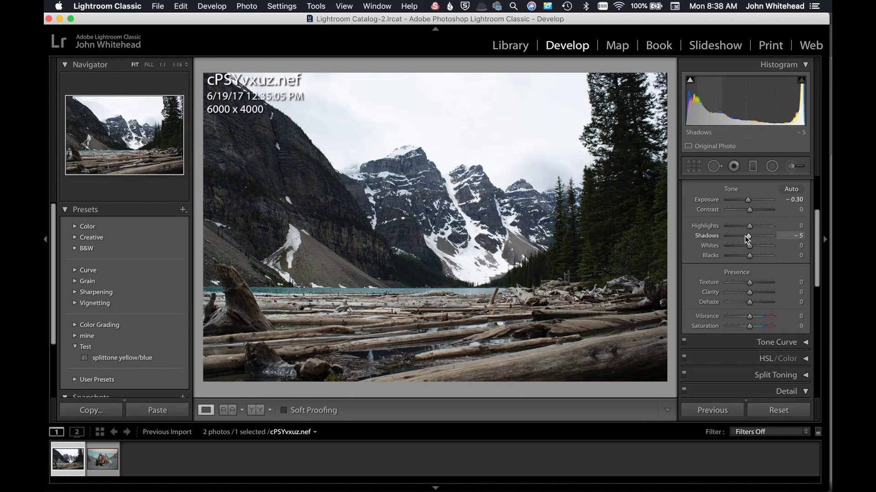
{"action": "left_click_drag", "start_coordinate": [747, 209], "coordinate": [750, 236]}
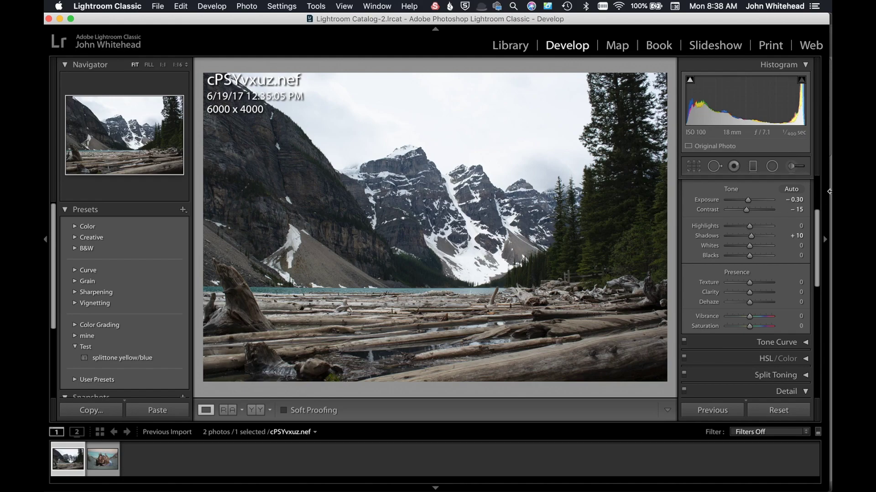
Activate the Adjustment Brush, paint a test stroke in the sky above the peaks, and undo it.
{"action": "left_click", "coordinate": [790, 167]}
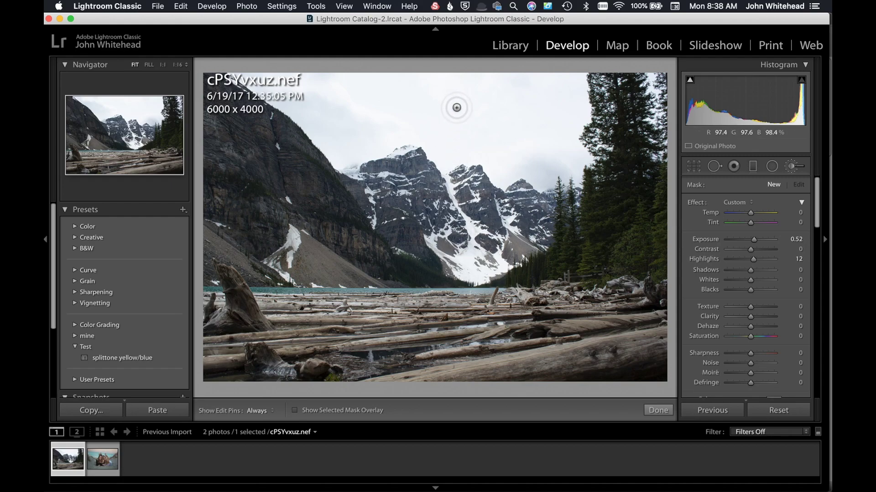
{"action": "key", "text": "h"}
{"action": "key", "text": "h"}
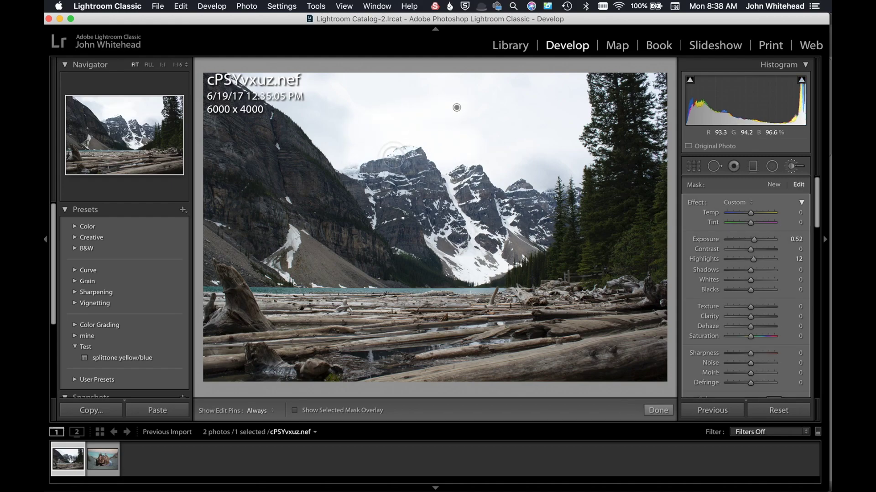
{"action": "key", "text": "super+z"}
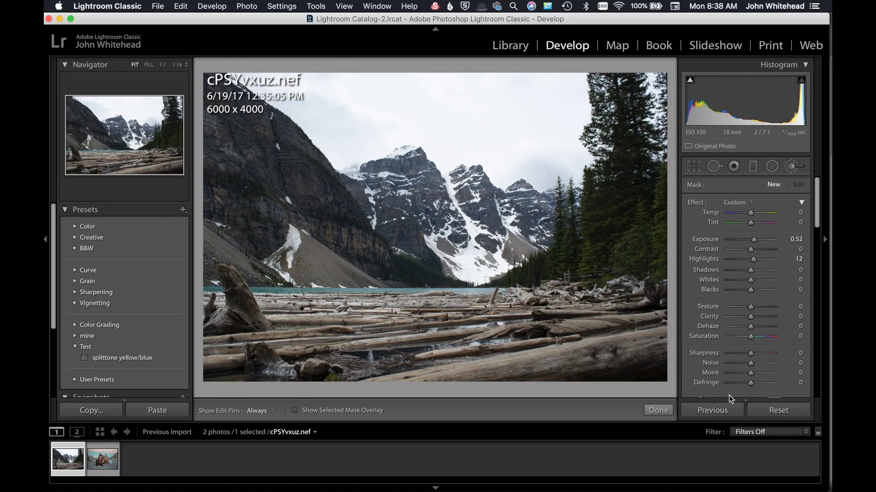
Reset the brush's Highlights, try a value of 24, and reset all of the brush's effect sliders.
{"action": "double_click", "coordinate": [704, 261]}
{"action": "left_click_drag", "start_coordinate": [751, 261], "coordinate": [757, 259]}
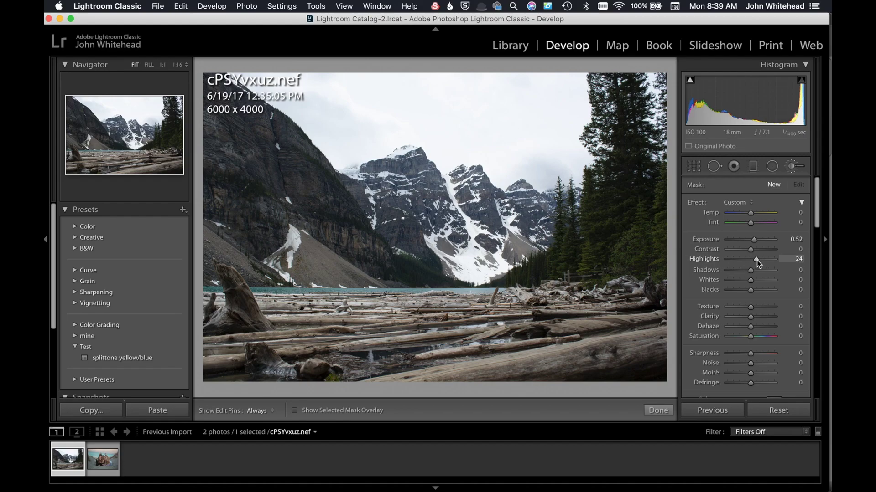
{"action": "double_click", "coordinate": [694, 203]}
Set the brush's Exposure to -0.68 and Highlights to -28, and paint over the clouds above the peaks.
{"action": "left_click_drag", "start_coordinate": [750, 239], "coordinate": [744, 259]}
{"action": "mouse_move", "coordinate": [399, 137]}
{"action": "left_mouse_down"}
{"action": "mouse_move", "coordinate": [449, 104]}
{"action": "mouse_move", "coordinate": [405, 135]}
{"action": "mouse_move", "coordinate": [357, 137]}
{"action": "mouse_move", "coordinate": [356, 145]}
{"action": "mouse_move", "coordinate": [378, 89]}
{"action": "mouse_move", "coordinate": [466, 105]}
{"action": "mouse_move", "coordinate": [426, 149]}
{"action": "mouse_move", "coordinate": [461, 157]}
{"action": "left_mouse_up"}
{"action": "key", "text": "h"}
{"action": "key", "text": "h"}
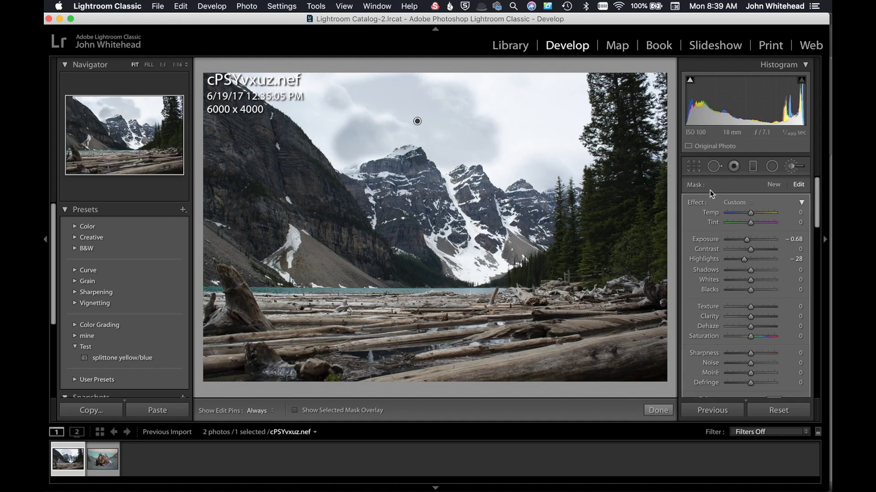
Start a new brush mask with the effects reset and Shadows at 25, and paint over the tall dark trees.
{"action": "left_click", "coordinate": [774, 184]}
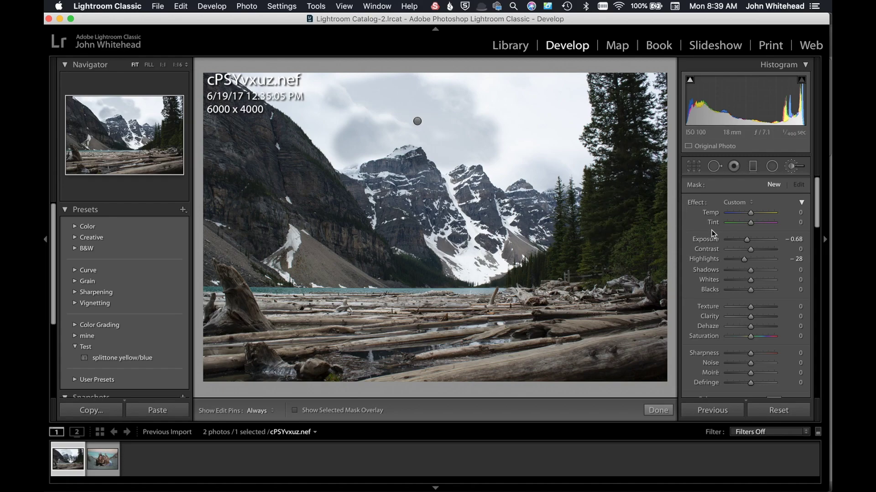
{"action": "double_click", "coordinate": [702, 202]}
{"action": "left_click", "coordinate": [756, 272]}
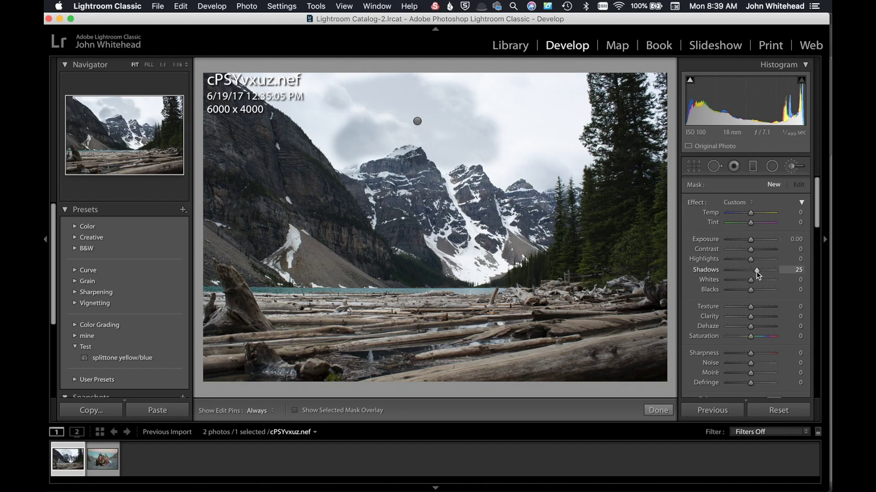
{"action": "key", "text": "h"}
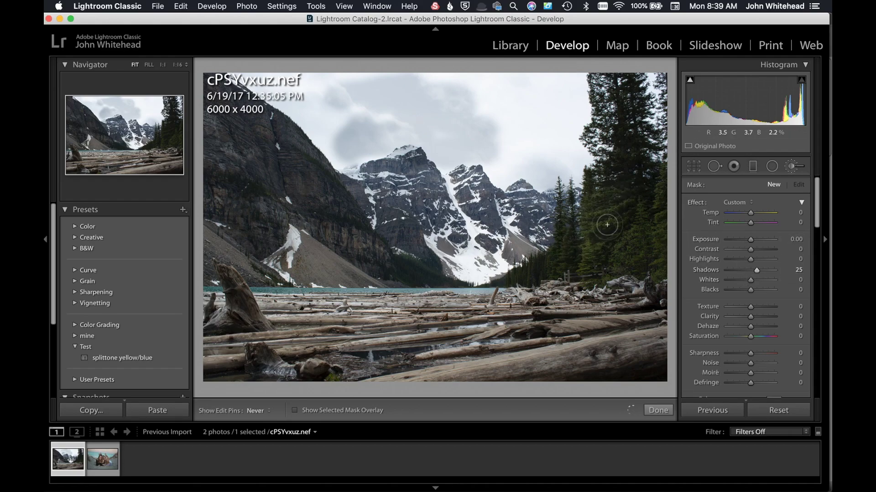
{"action": "key", "text": "h"}
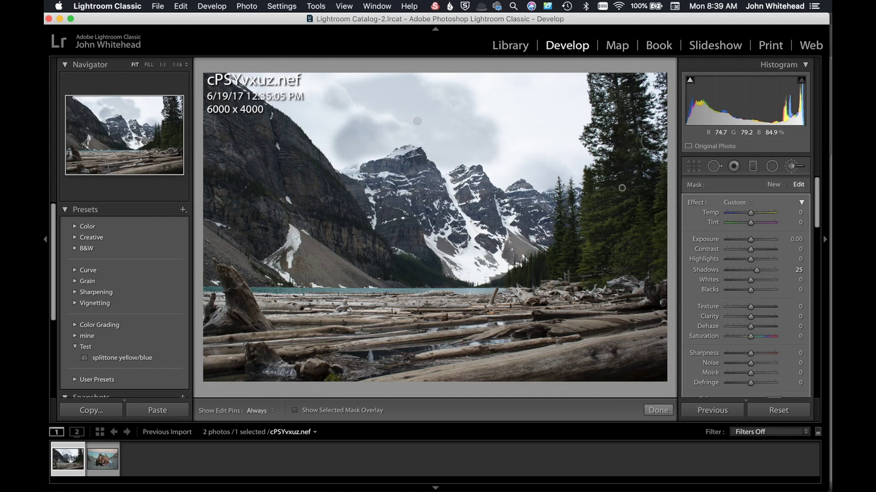